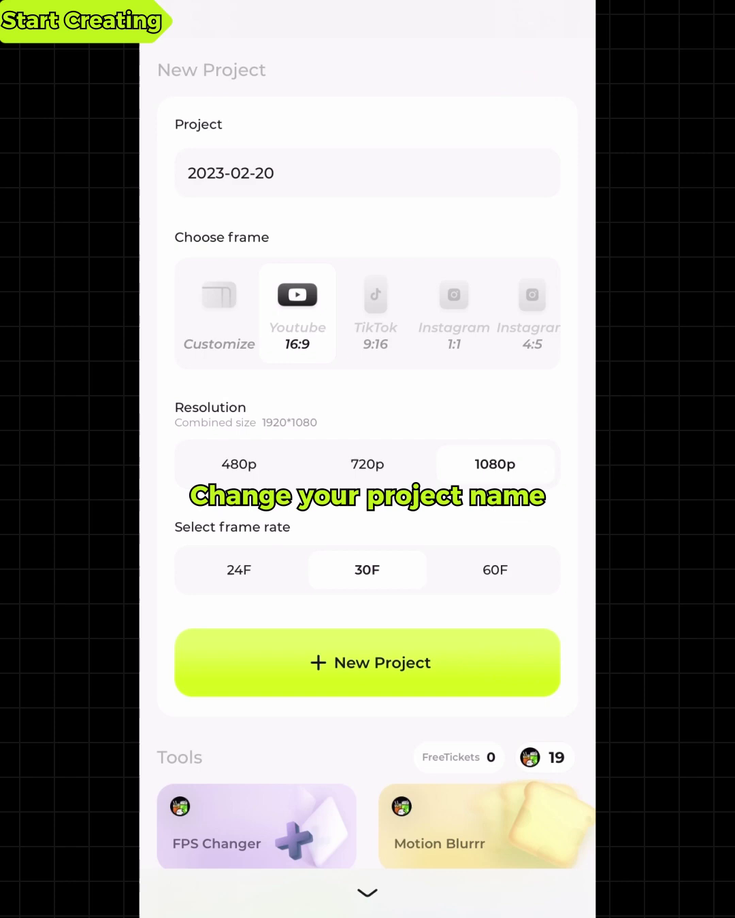
Rename the new project from the date to 'Blurrr', keeping Youtube 16:9, 1080p and 30F
{"action": "left_click", "coordinate": [367, 173]}
{"action": "left_click", "coordinate": [535, 172]}
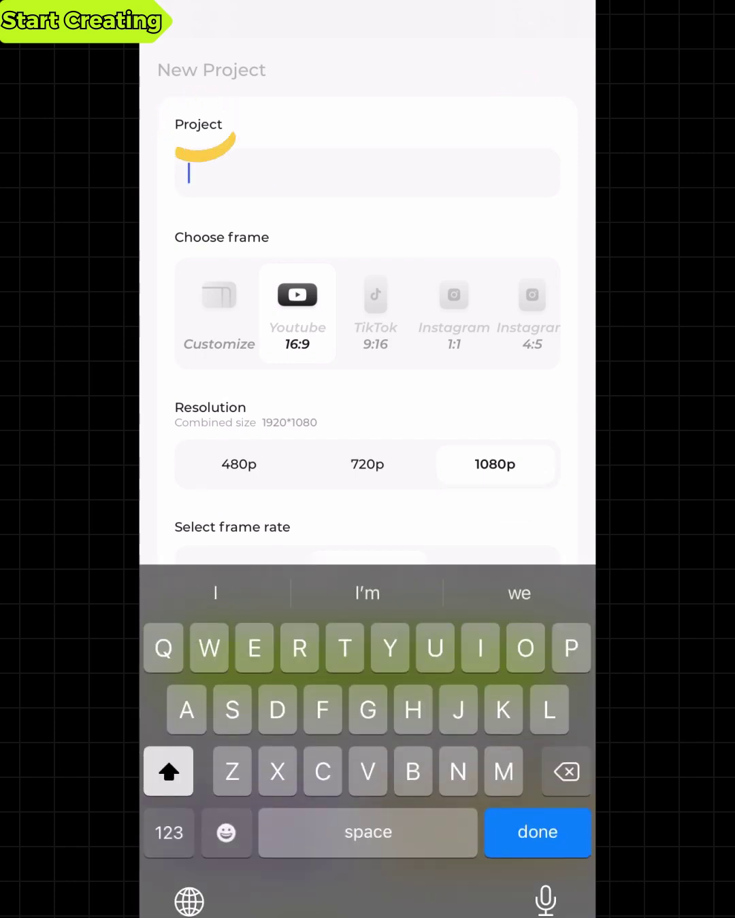
{"action": "type", "text": "Blurrr"}
{"action": "left_click", "coordinate": [537, 832]}
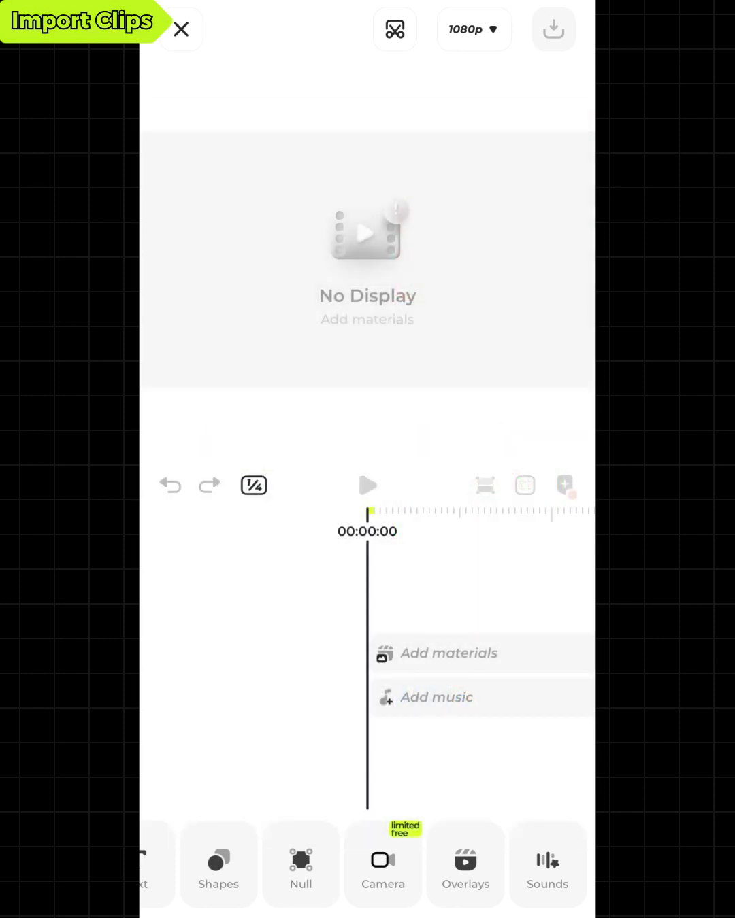
{"action": "scroll", "coordinate": [367, 868], "scroll_direction": "left", "scroll_amount": 3}
Pick the sofa clip from the album and trim its end to about 7.7 seconds
{"action": "left_click", "coordinate": [187, 868]}
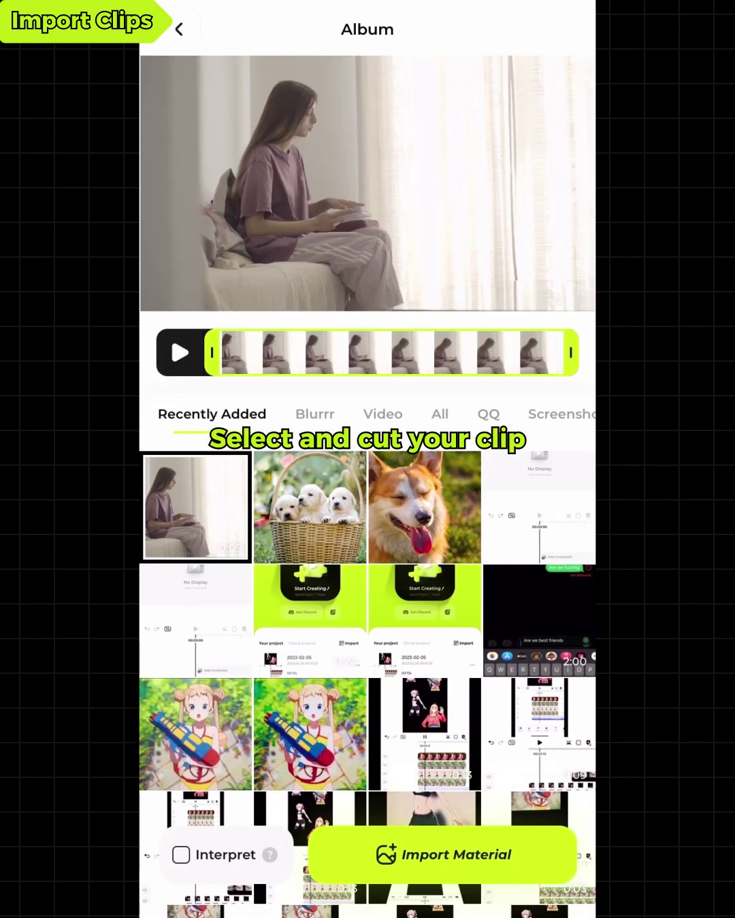
{"action": "left_click_drag", "start_coordinate": [568, 353], "coordinate": [521, 352]}
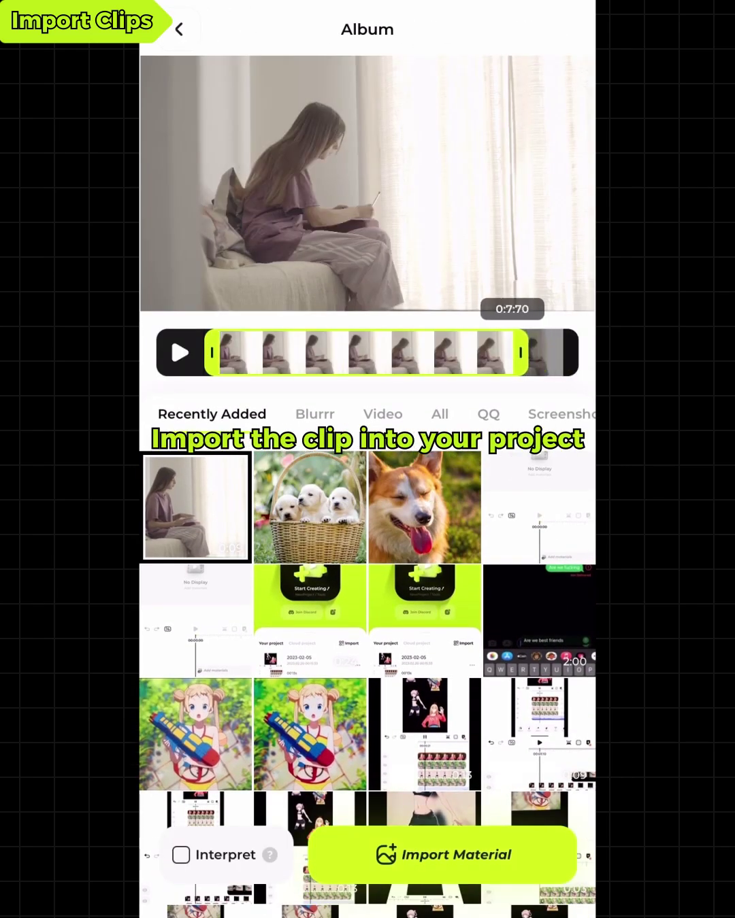